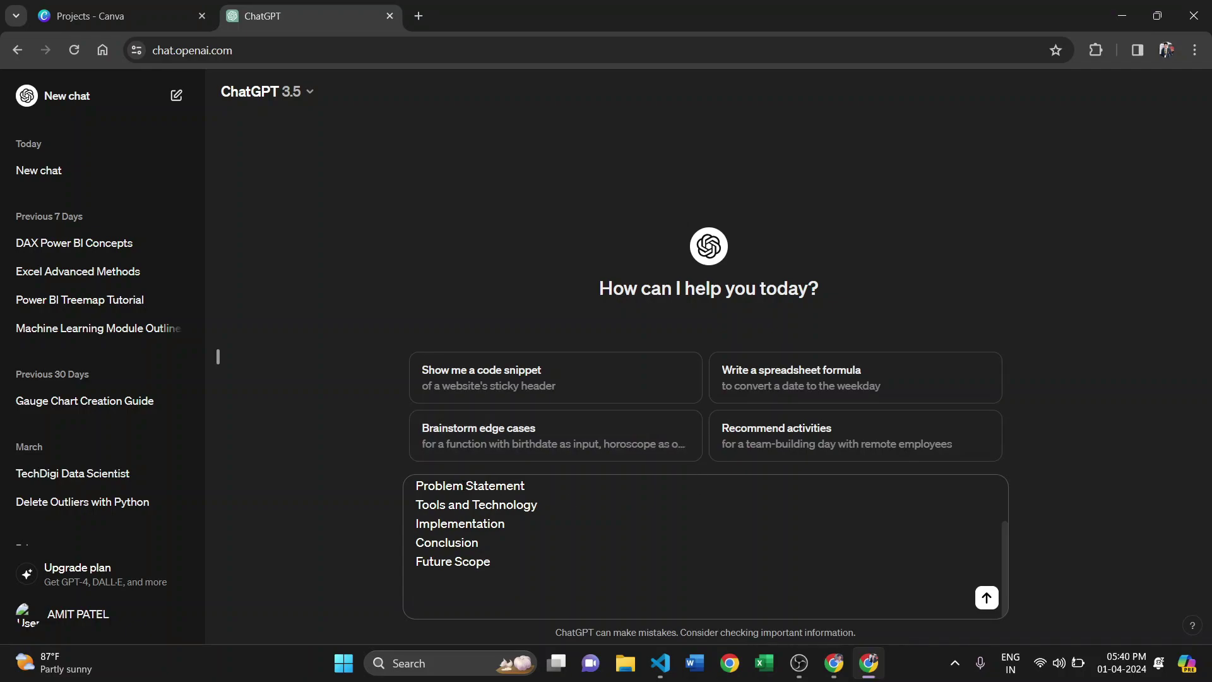
Review the section headings in the unsent prompt, from Introduction through Future Scope
{"action": "scroll", "coordinate": [464, 484], "scroll_direction": "down", "scroll_amount": 1}
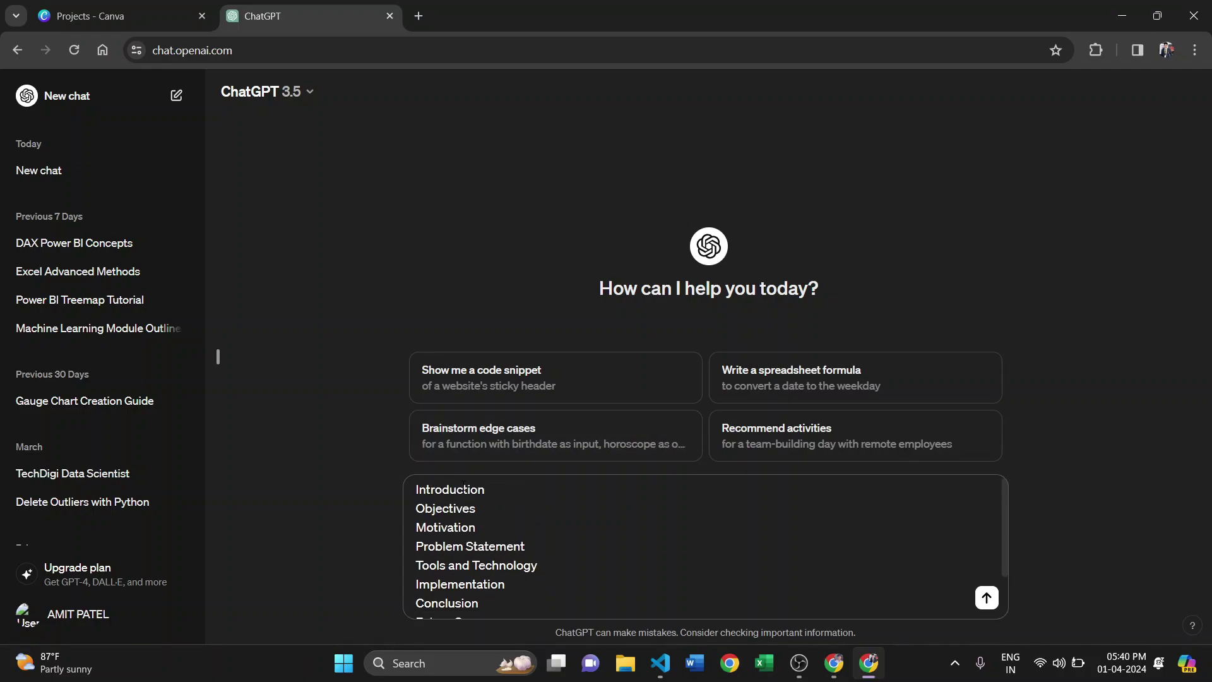
{"action": "left_click_drag", "start_coordinate": [494, 486], "coordinate": [411, 492]}
{"action": "left_click_drag", "start_coordinate": [492, 521], "coordinate": [412, 516]}
{"action": "left_click_drag", "start_coordinate": [486, 536], "coordinate": [410, 538]}
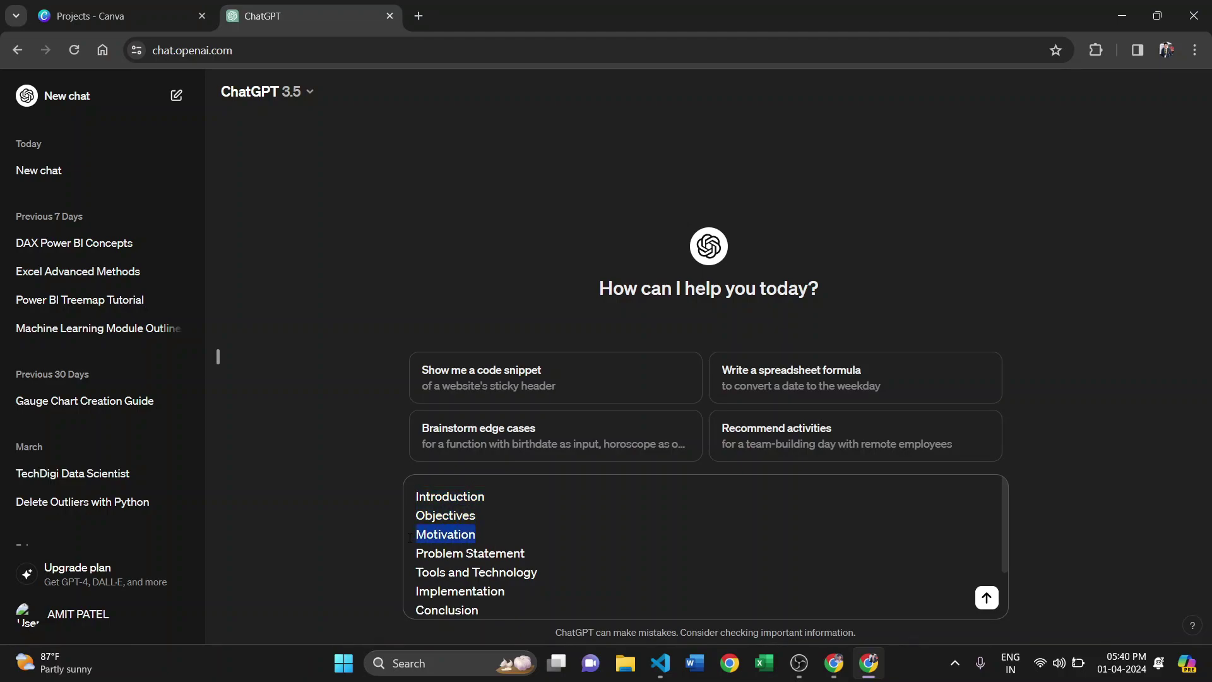
{"action": "scroll", "coordinate": [511, 553], "scroll_direction": "down", "scroll_amount": 1}
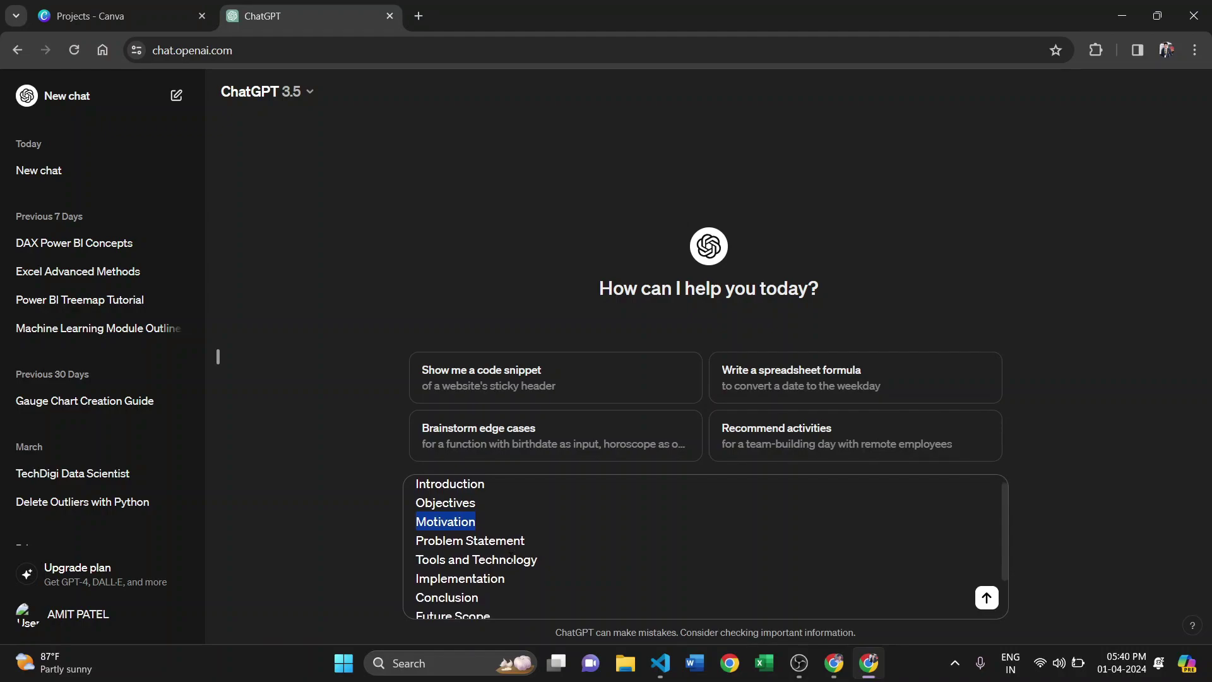
{"action": "scroll", "coordinate": [511, 555], "scroll_direction": "down", "scroll_amount": 1}
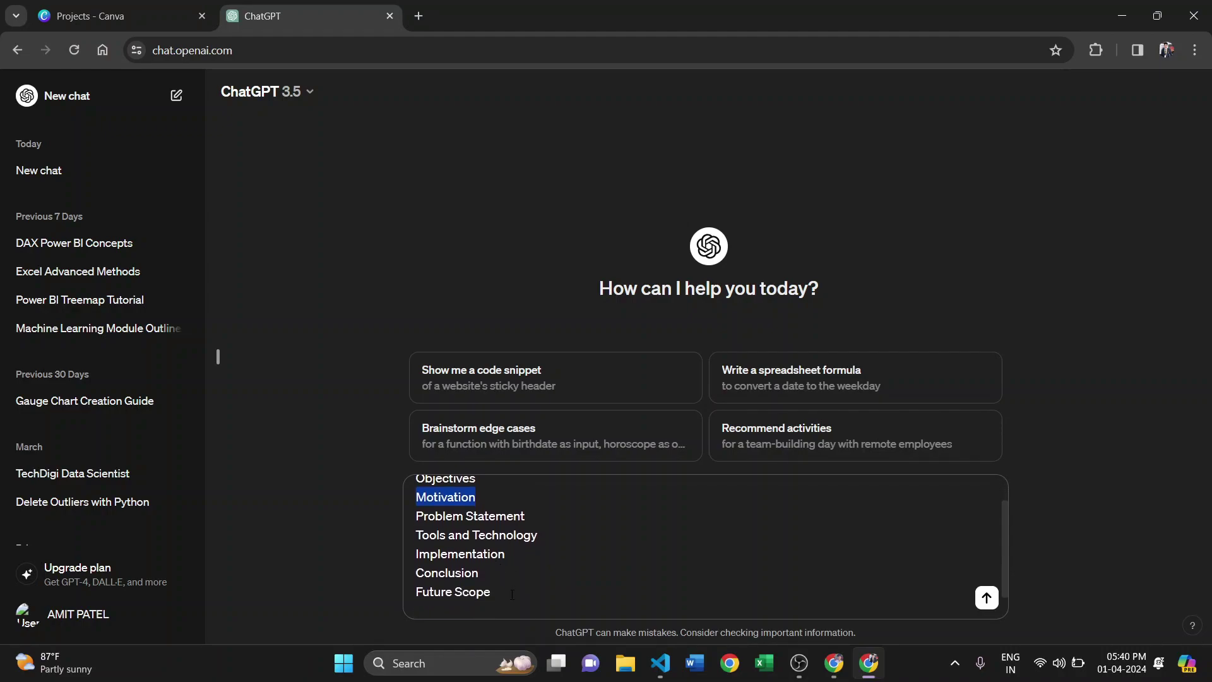
{"action": "scroll", "coordinate": [512, 594], "scroll_direction": "down", "scroll_amount": 2}
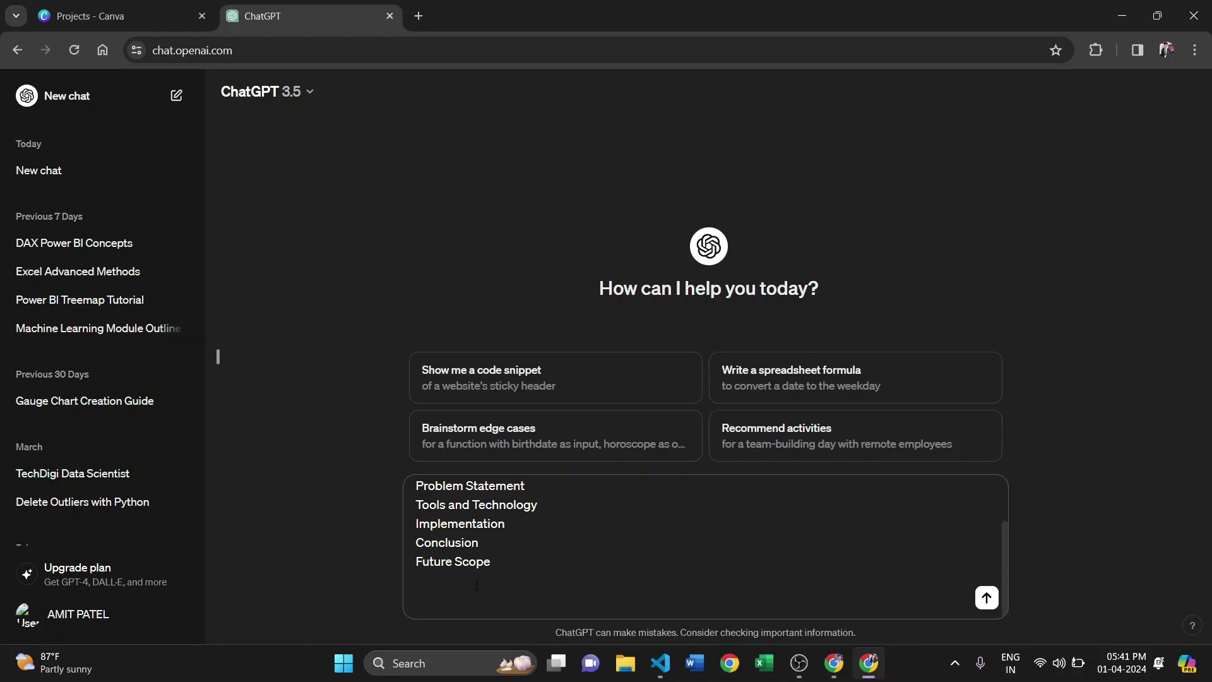
Add "attendane management system project conetent" below the section list in the prompt and send it
{"action": "key", "text": "shift+Return"}
{"action": "key", "text": "shift+Return"}
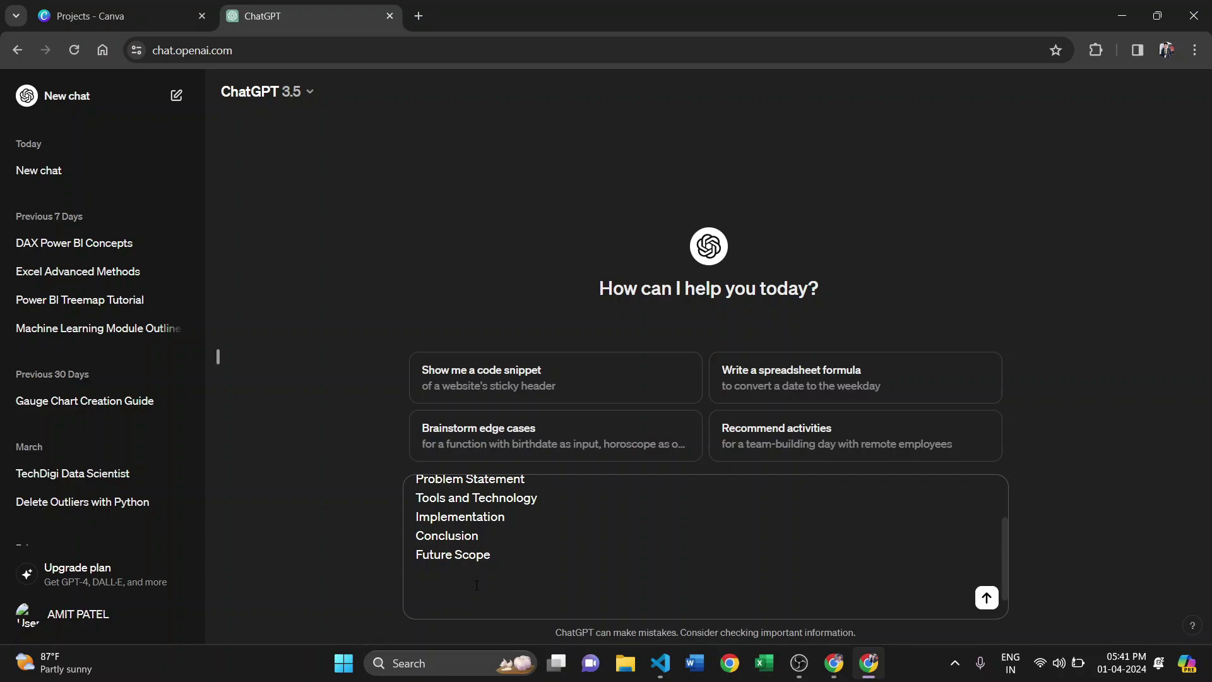
{"action": "type", "text": "attendane management system "}
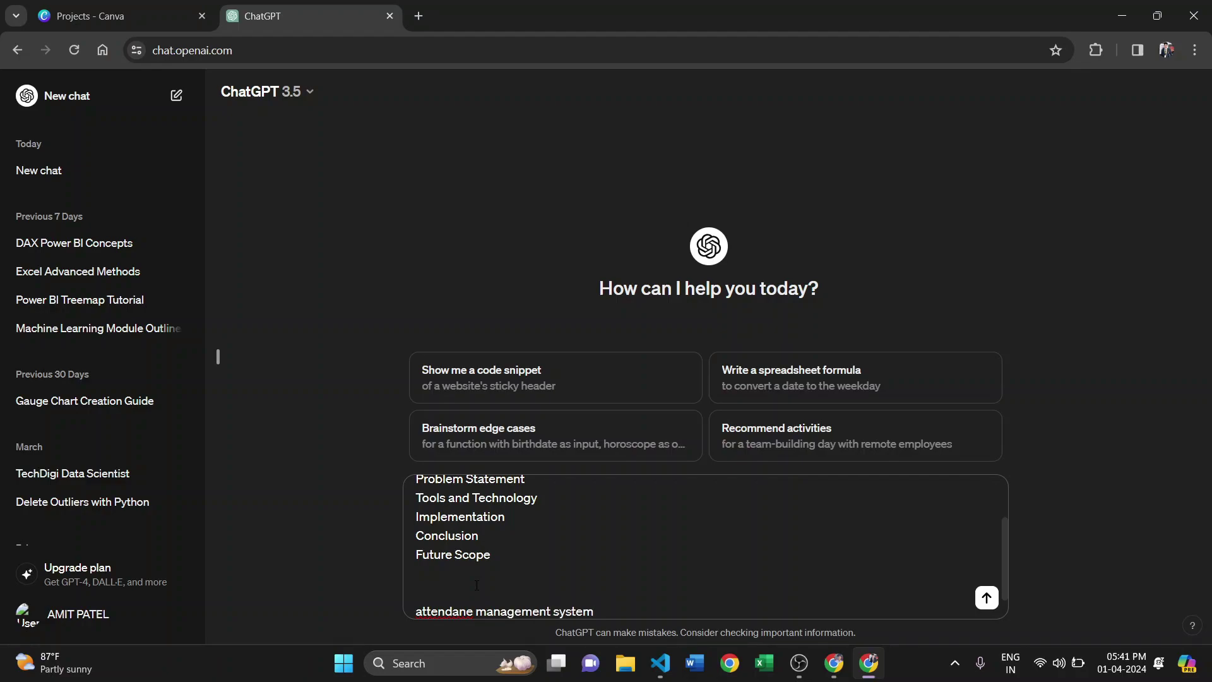
{"action": "type", "text": "project conetent"}
{"action": "key", "text": "Return"}
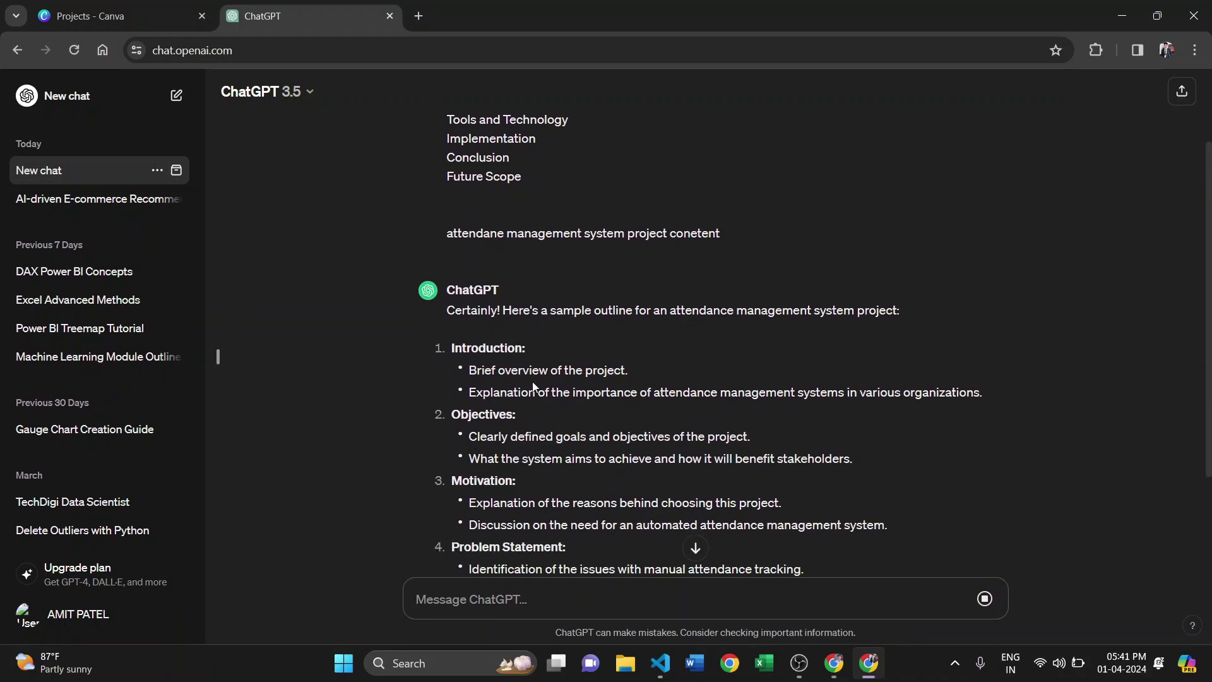
Read through the generated attendance management system outline from Introduction to Future Scope
{"action": "scroll", "coordinate": [694, 537], "scroll_direction": "up", "scroll_amount": 1}
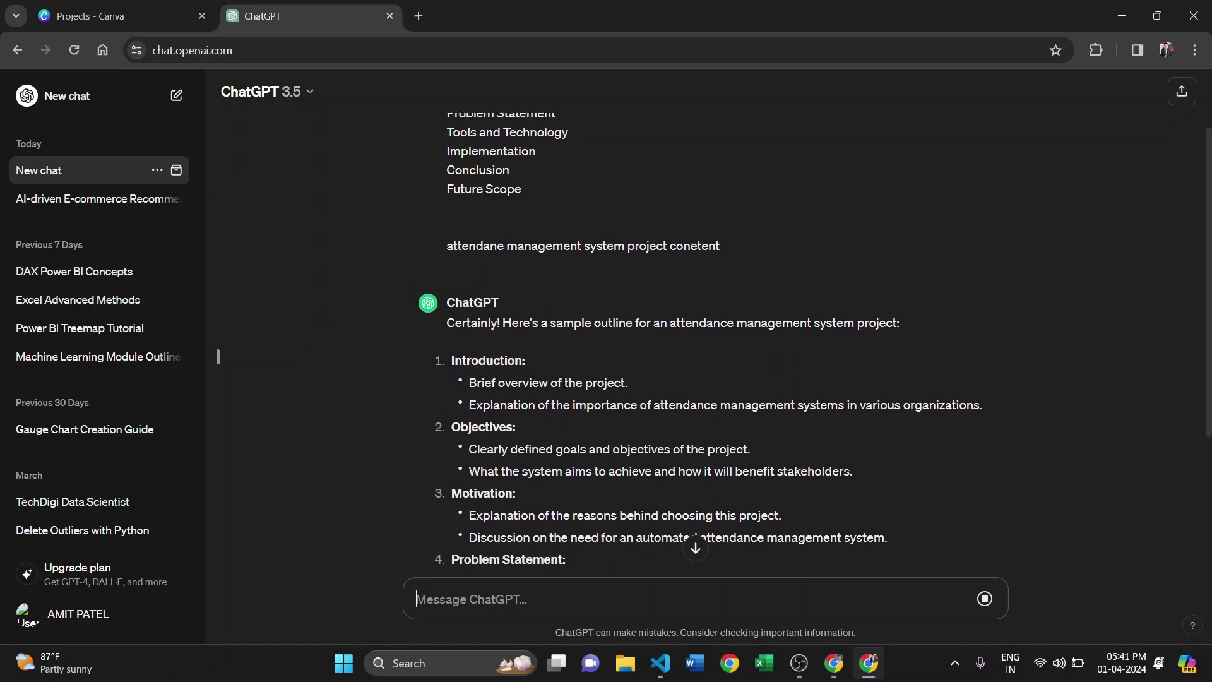
{"action": "scroll", "coordinate": [694, 537], "scroll_direction": "down", "scroll_amount": 1}
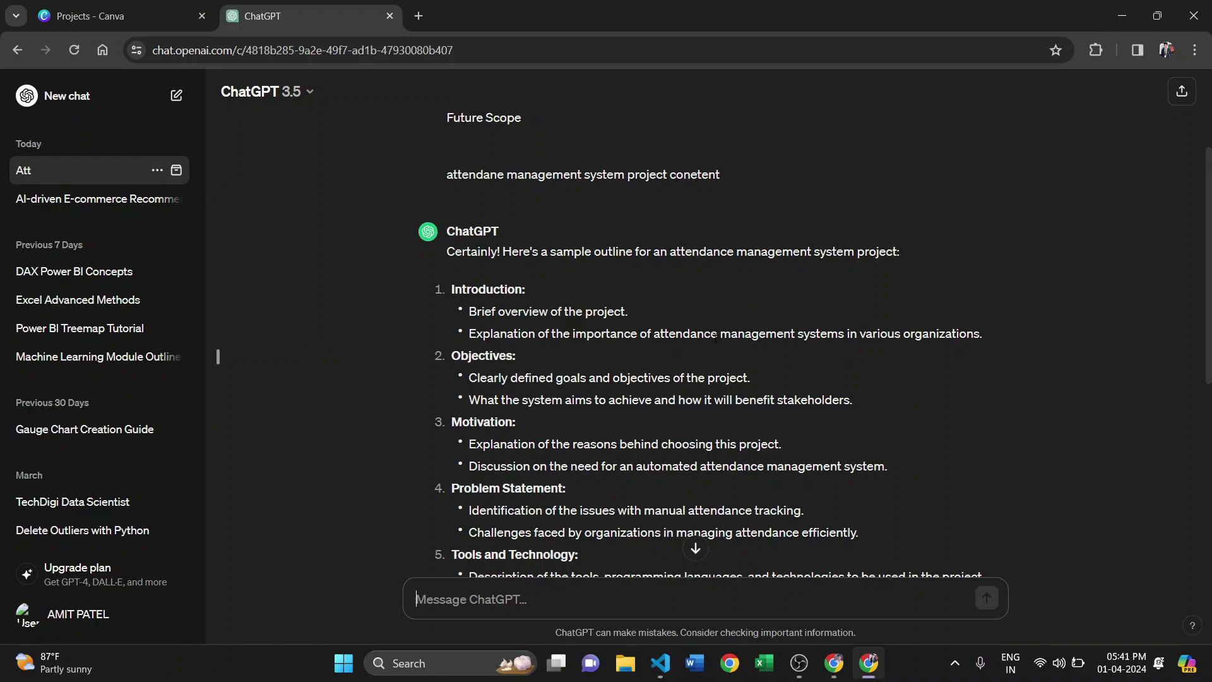
{"action": "scroll", "coordinate": [614, 368], "scroll_direction": "down", "scroll_amount": 2}
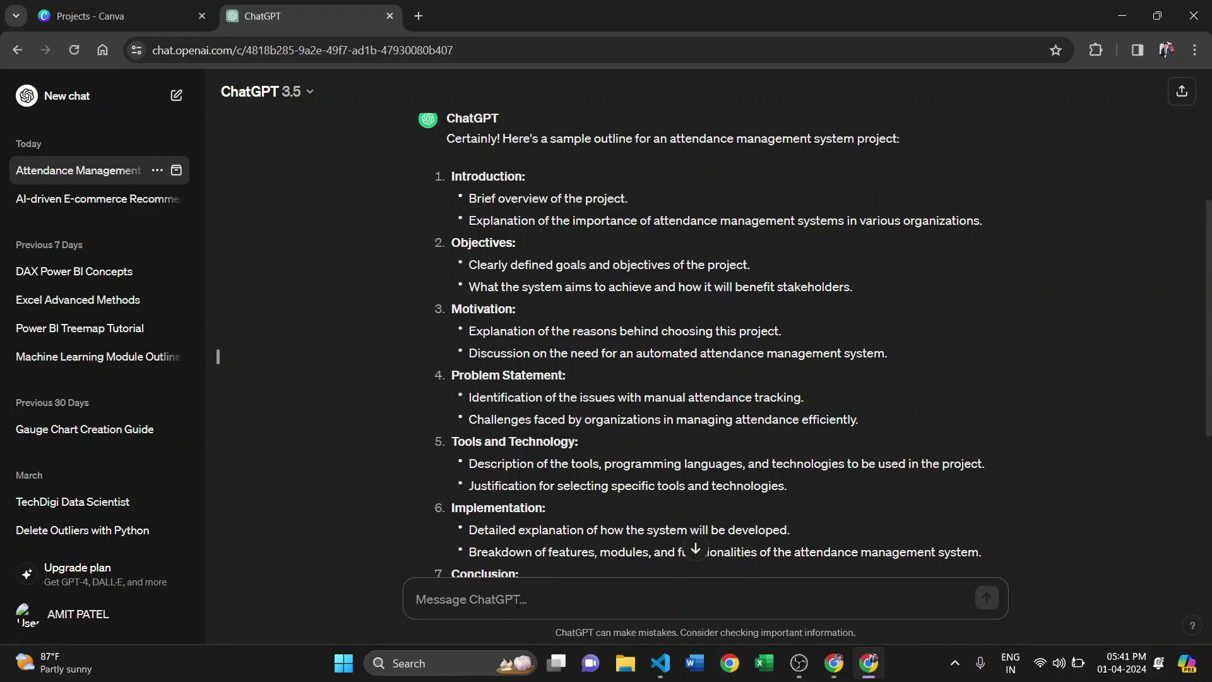
{"action": "scroll", "coordinate": [545, 330], "scroll_direction": "down", "scroll_amount": 5}
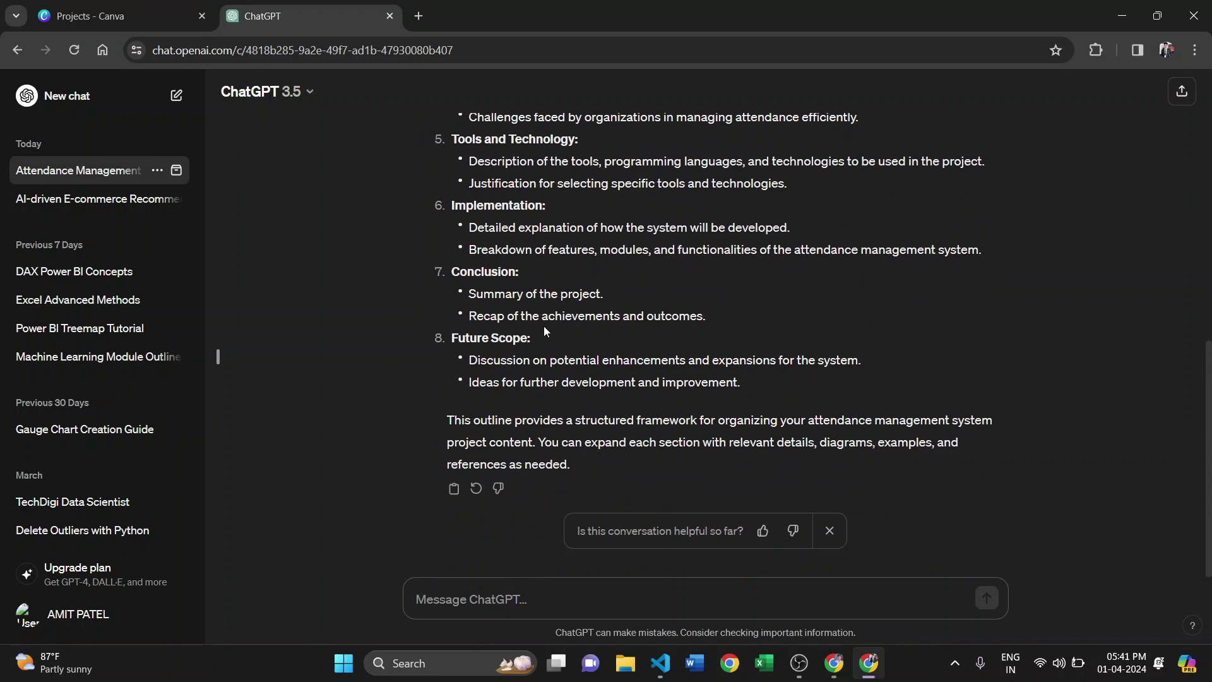
{"action": "scroll", "coordinate": [610, 197], "scroll_direction": "up", "scroll_amount": 2}
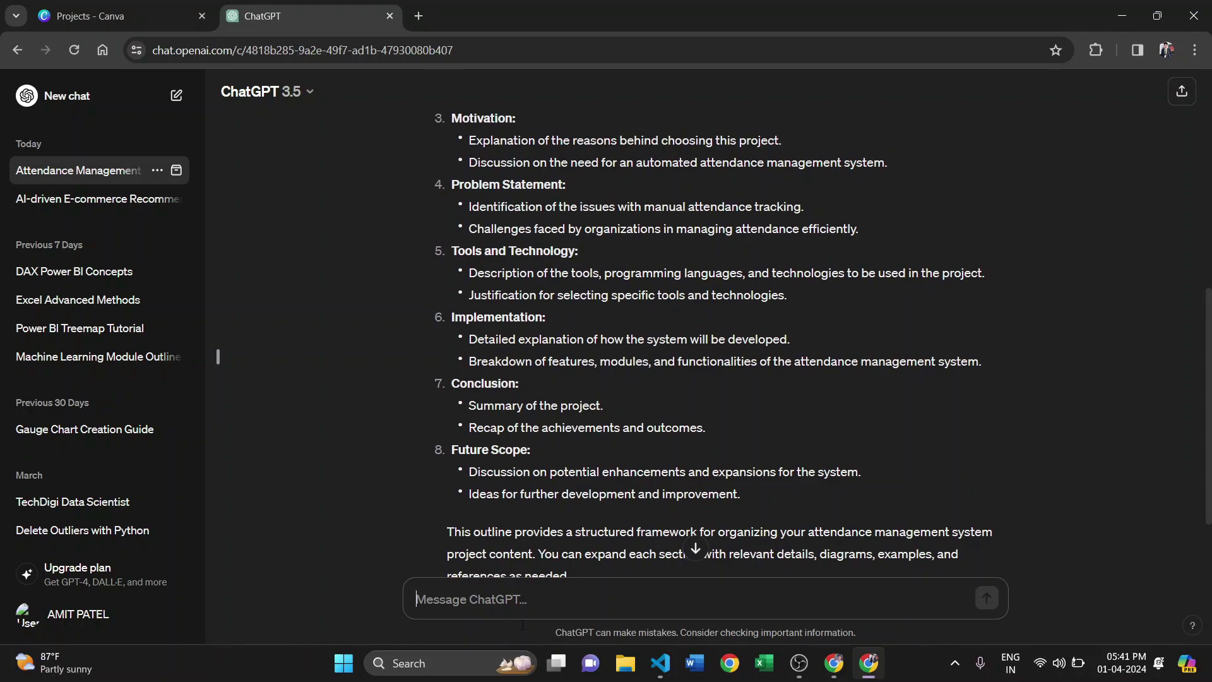
Send the follow-up prompt "generate a content as orignal that i show to my college presentation"
{"action": "type", "text": "gen"}
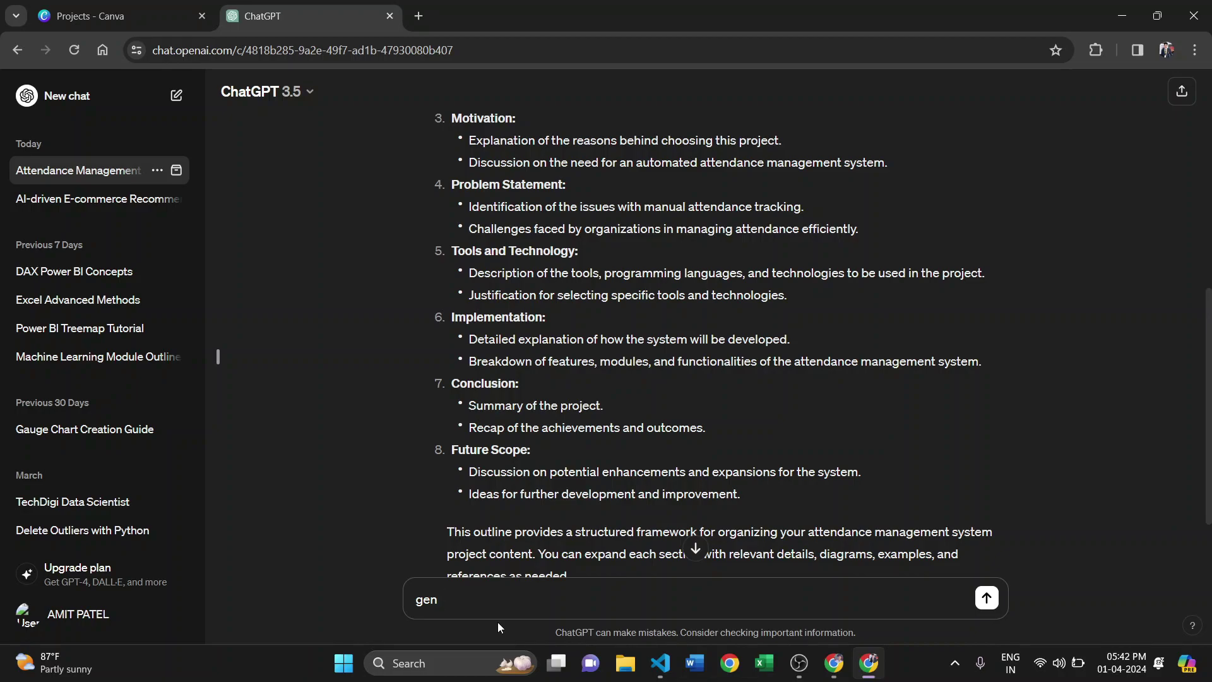
{"action": "type", "text": "erate a content  as orignale"}
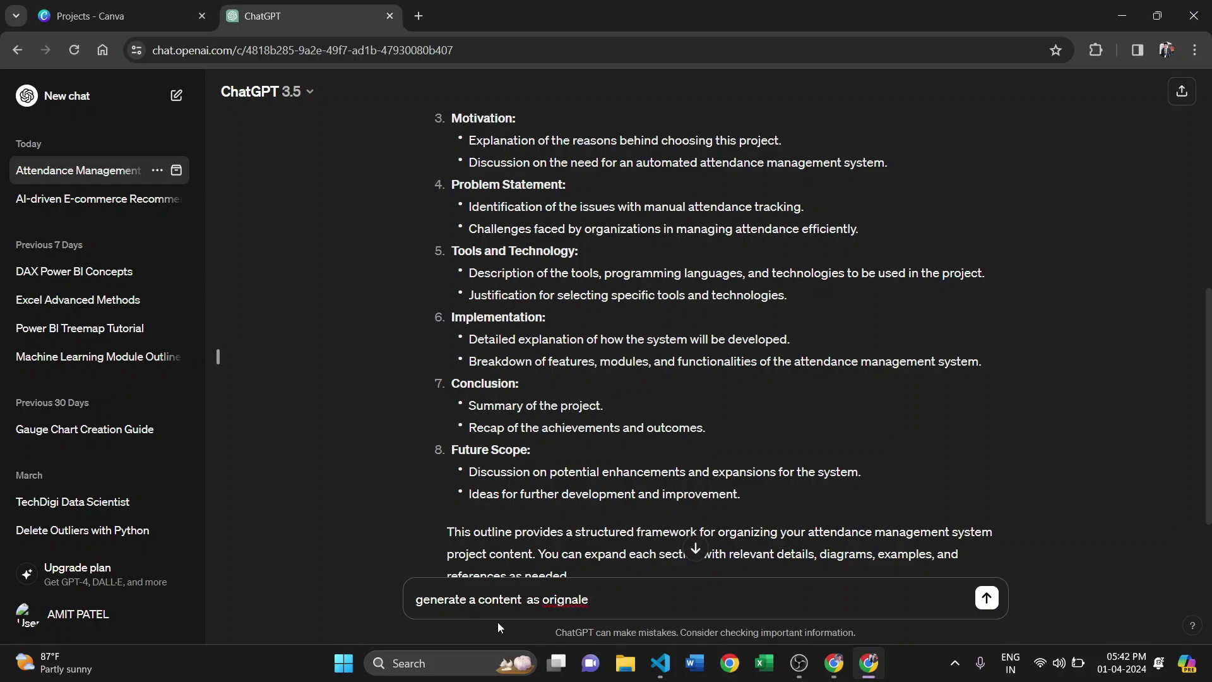
{"action": "key", "text": "BackSpace"}
{"action": "key", "text": "BackSpace"}
{"action": "type", "text": "that is"}
{"action": "key", "text": "BackSpace"}
{"action": "key", "text": "BackSpace"}
{"action": "type", "text": "show to my colleg"}
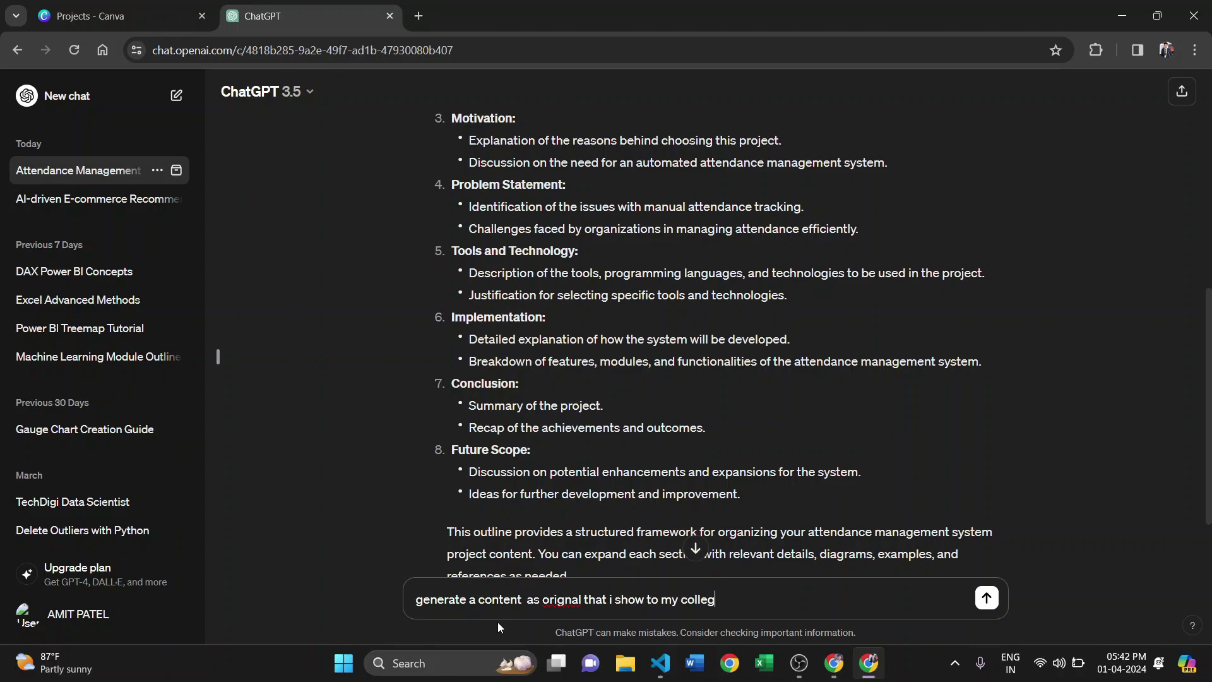
{"action": "type", "text": "e presentations"}
{"action": "key", "text": "Return"}
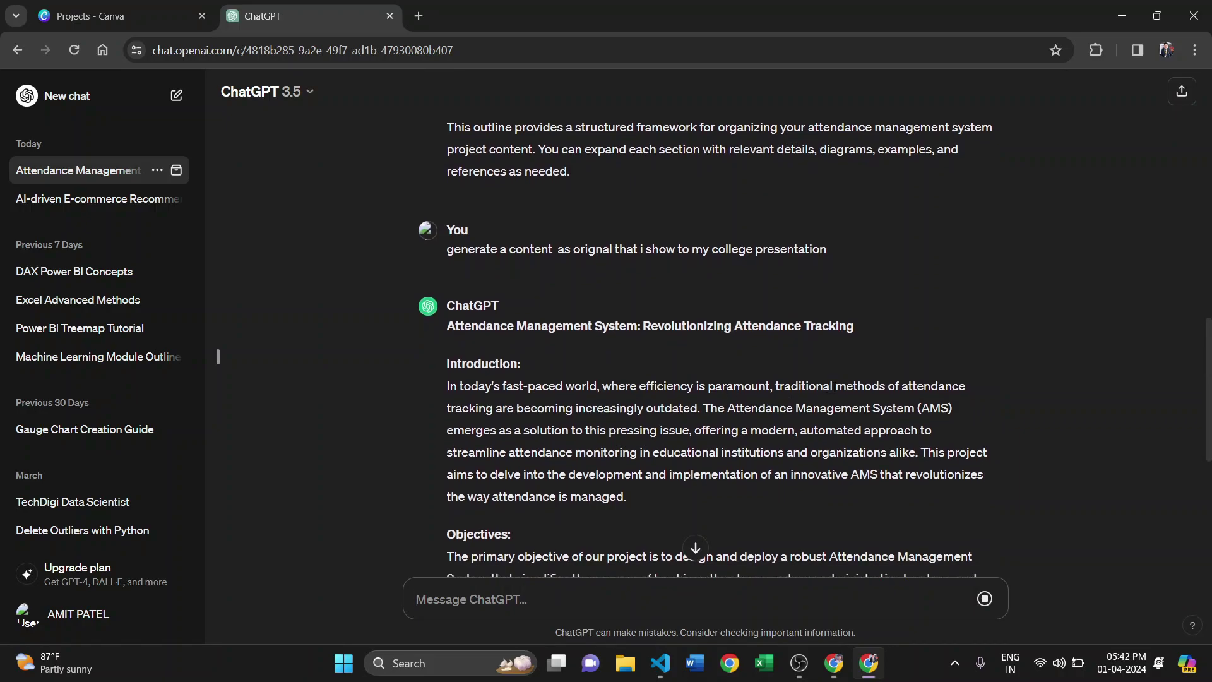
Read the generated Introduction, Objectives, Motivation and Problem Statement text for the college presentation
{"action": "scroll", "coordinate": [851, 387], "scroll_direction": "down", "scroll_amount": 5}
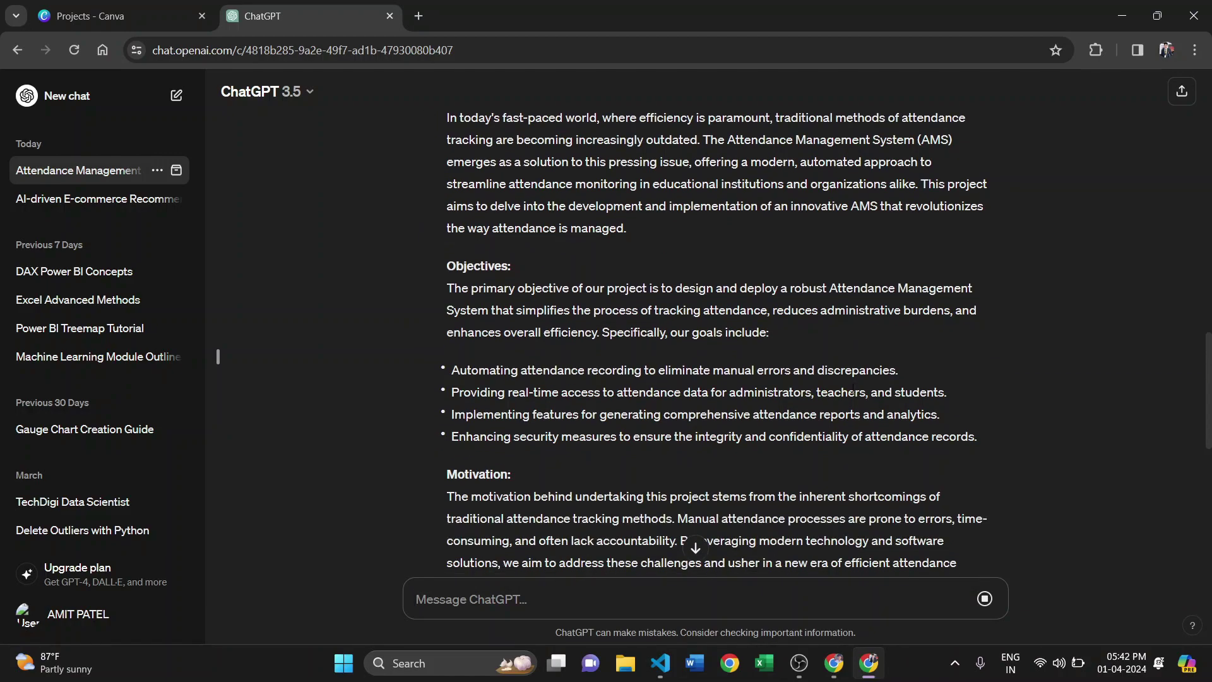
{"action": "scroll", "coordinate": [852, 387], "scroll_direction": "down", "scroll_amount": 1}
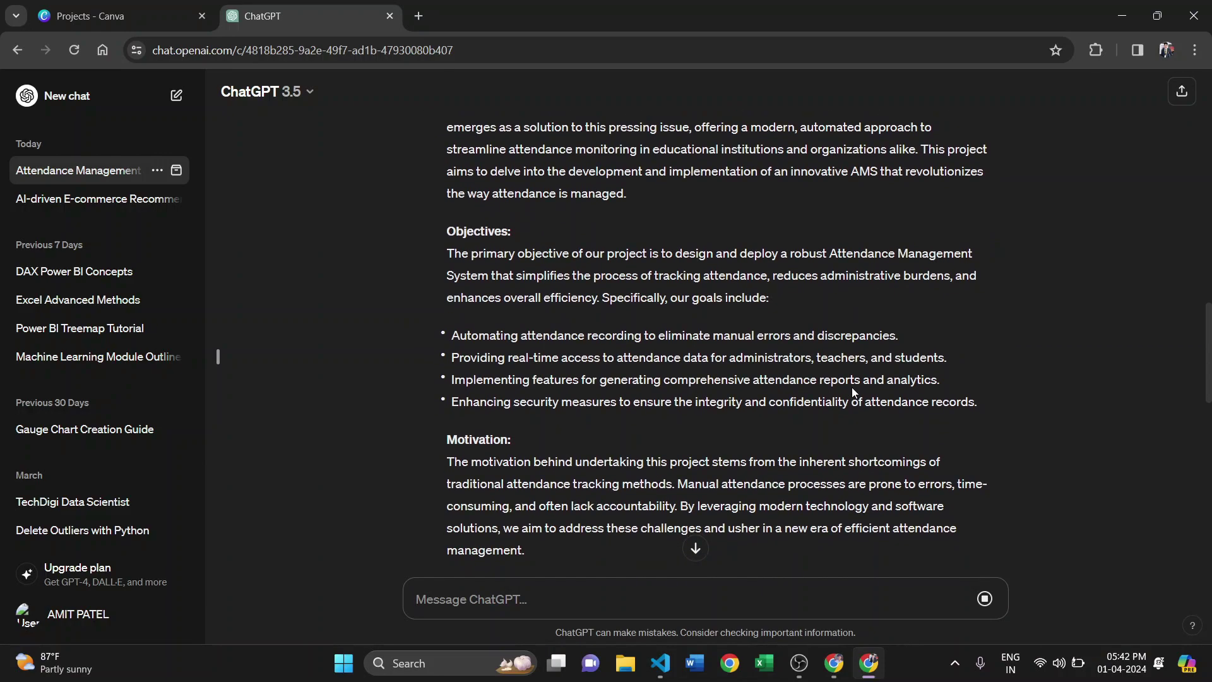
{"action": "scroll", "coordinate": [850, 387], "scroll_direction": "down", "scroll_amount": 2}
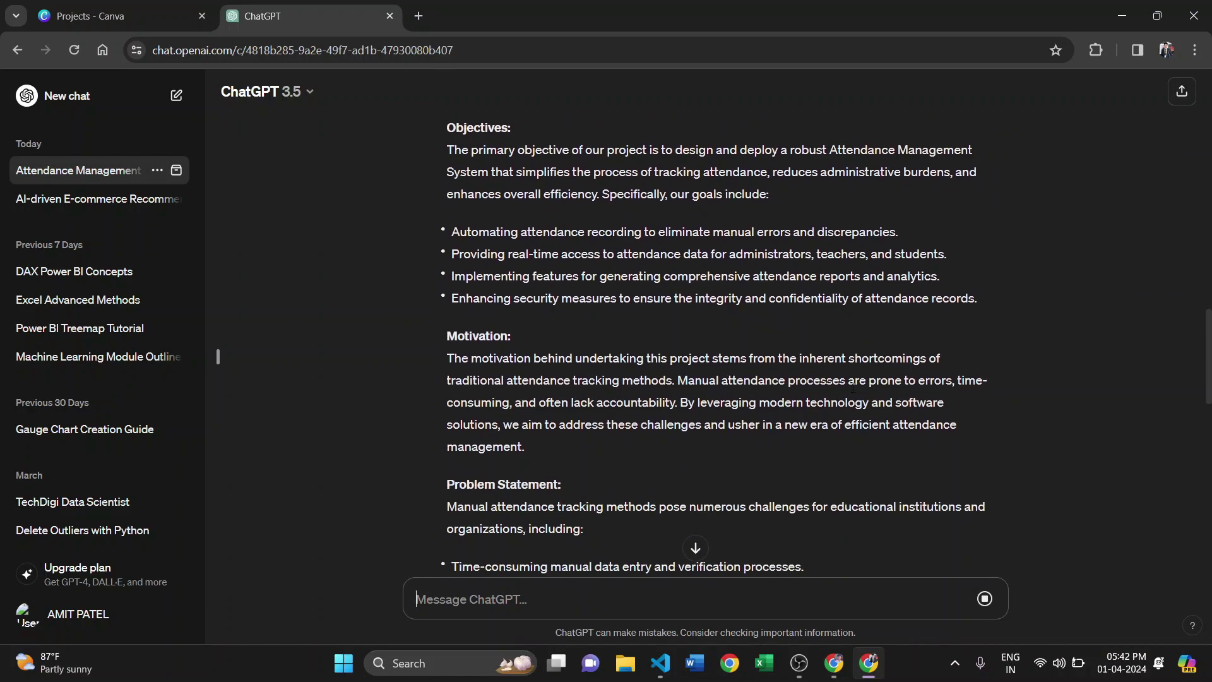
{"action": "scroll", "coordinate": [850, 388], "scroll_direction": "up", "scroll_amount": 1}
{"action": "scroll", "coordinate": [851, 387], "scroll_direction": "up", "scroll_amount": 2}
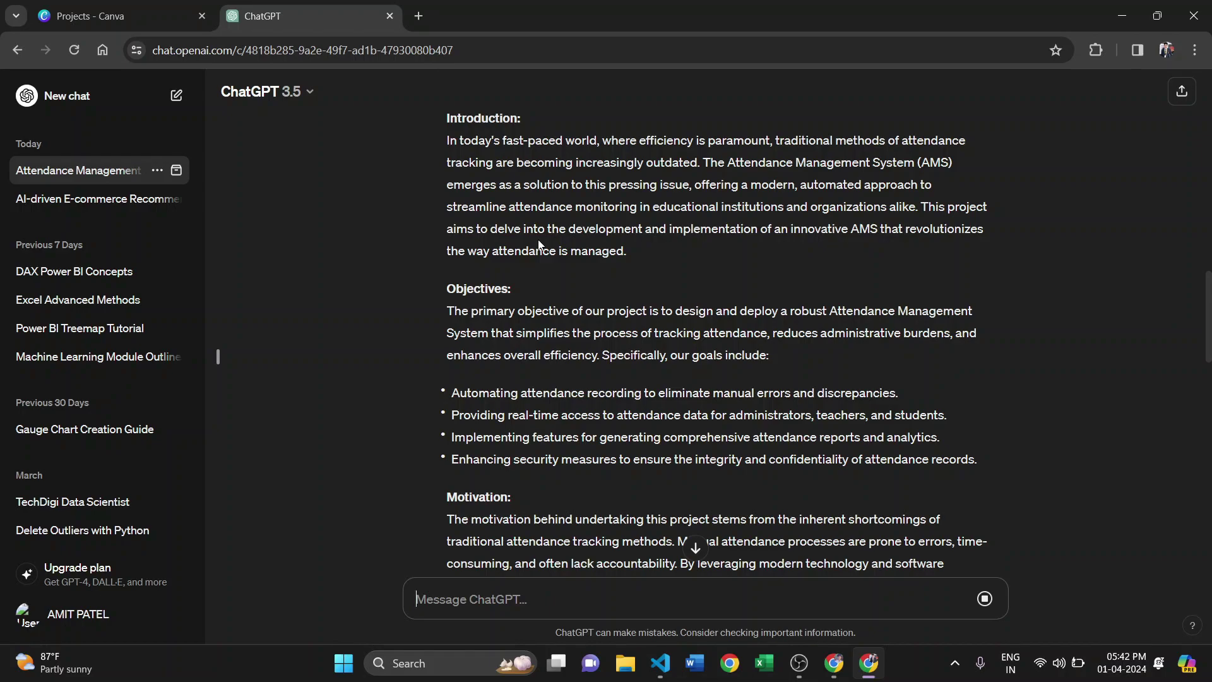
Switch to Canva and create a new blank Presentation (16:9) design
{"action": "left_click", "coordinate": [114, 16]}
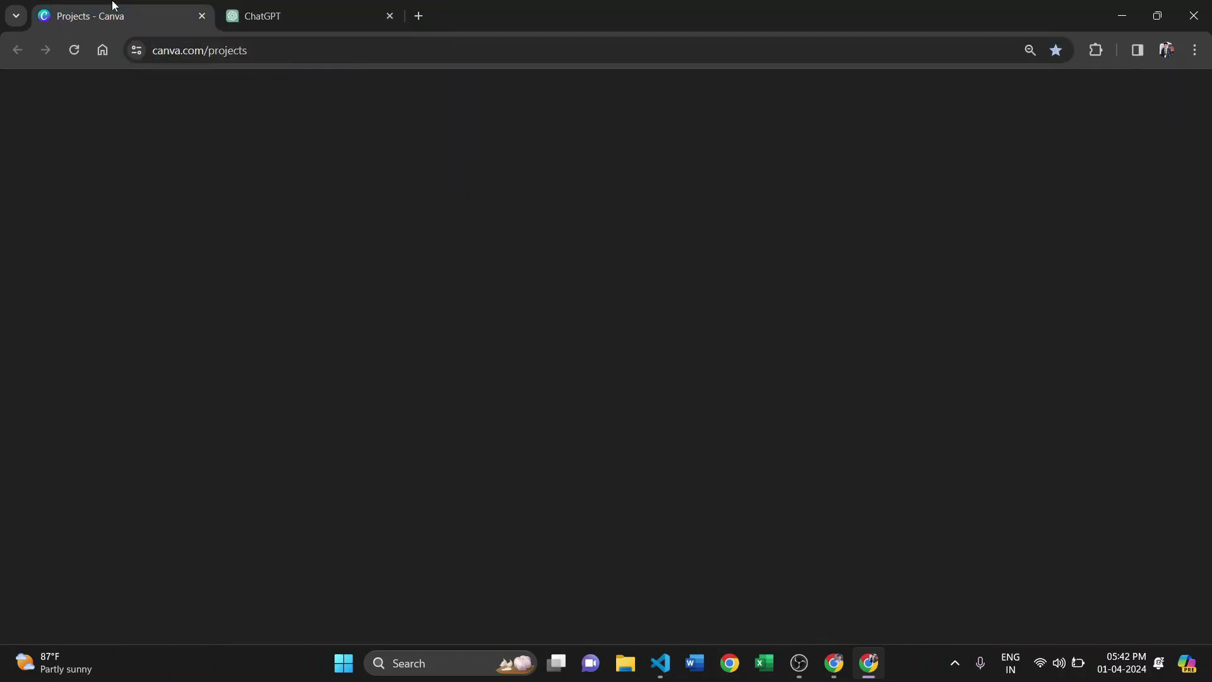
{"action": "left_click", "coordinate": [1108, 94]}
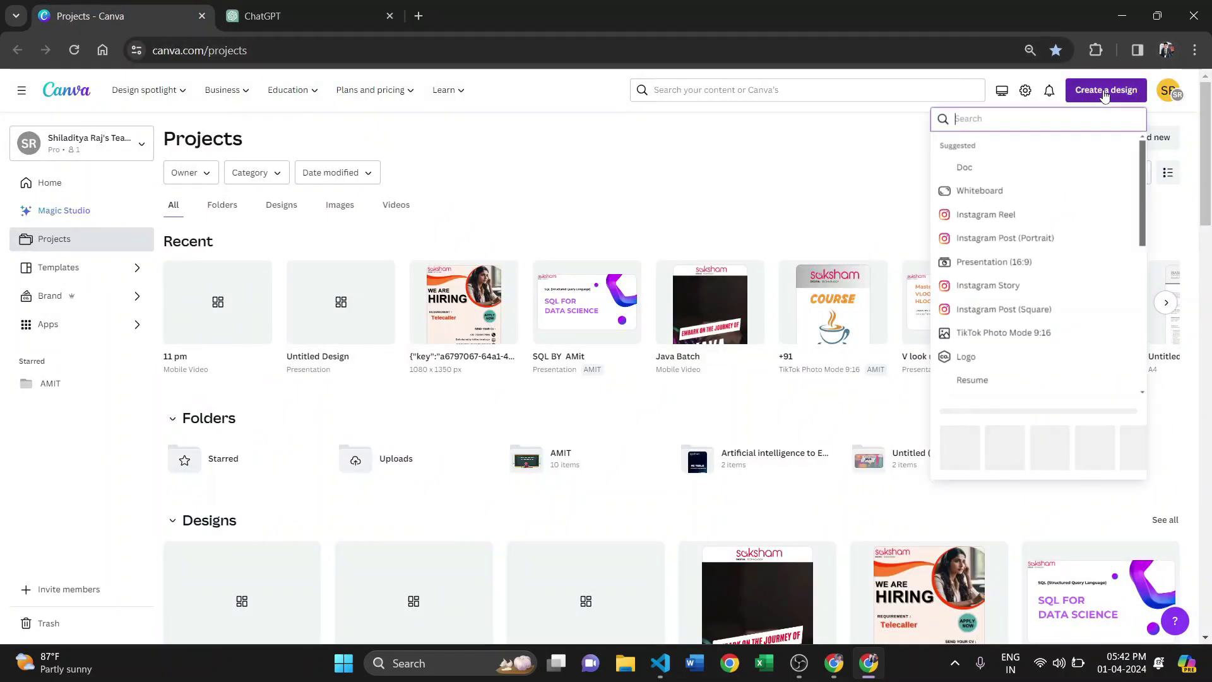
{"action": "scroll", "coordinate": [1033, 293], "scroll_direction": "down", "scroll_amount": 2}
{"action": "scroll", "coordinate": [1016, 315], "scroll_direction": "up", "scroll_amount": 2}
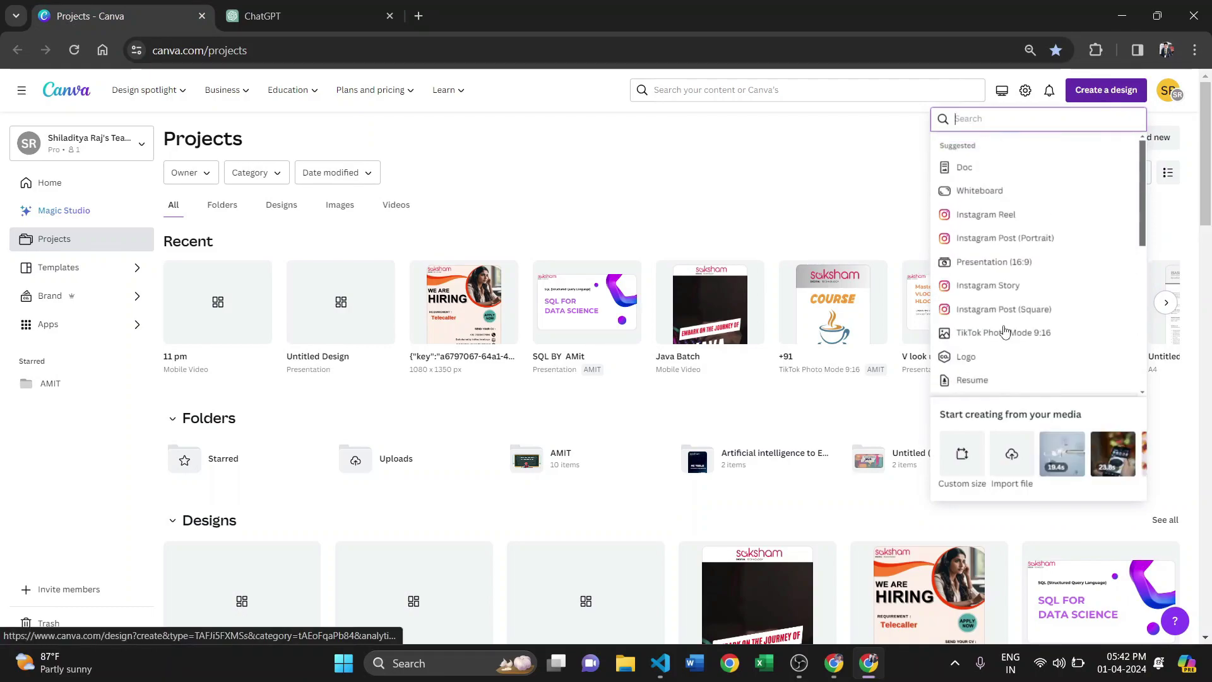
{"action": "left_click", "coordinate": [996, 263]}
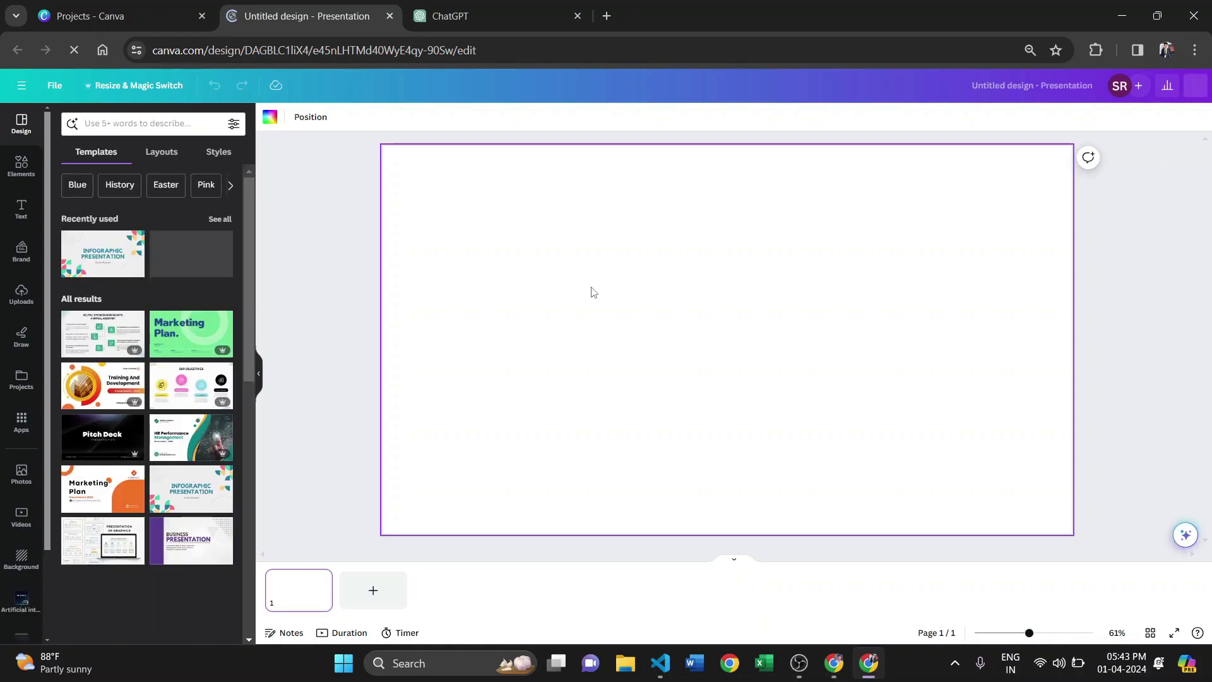
Search the templates for "project pre" using the suggestion "Group Project Education Presentations"
{"action": "left_click", "coordinate": [122, 124]}
{"action": "type", "text": "project pre"}
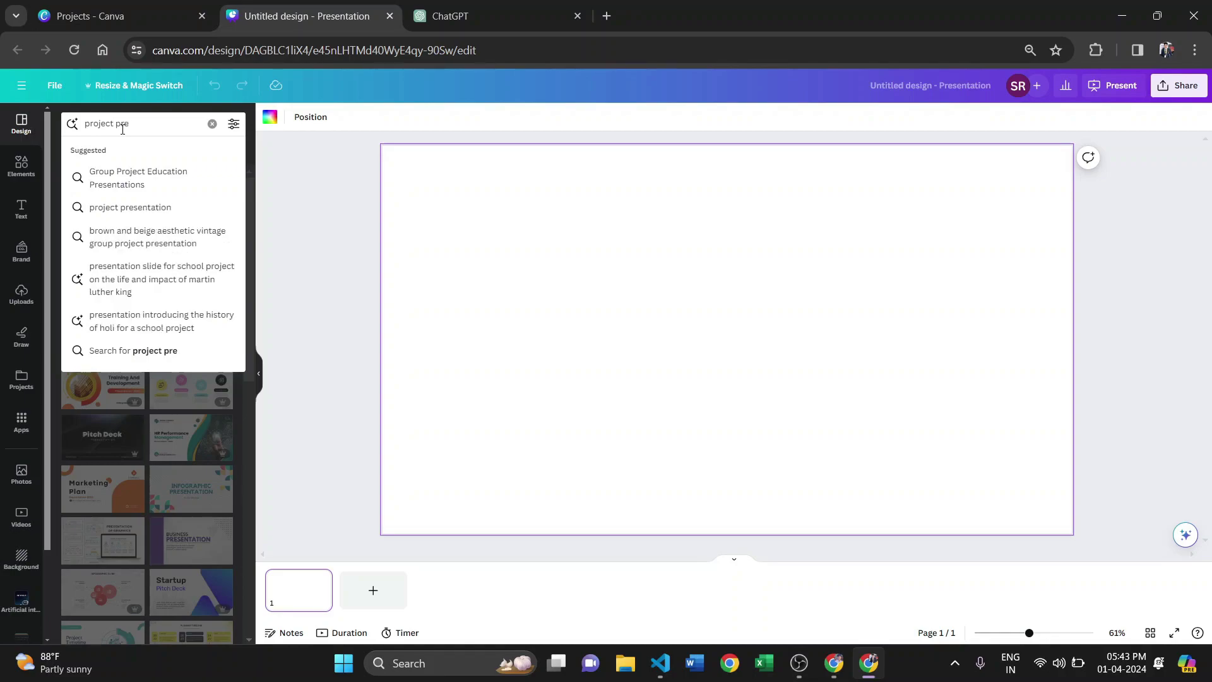
{"action": "key", "text": "Down"}
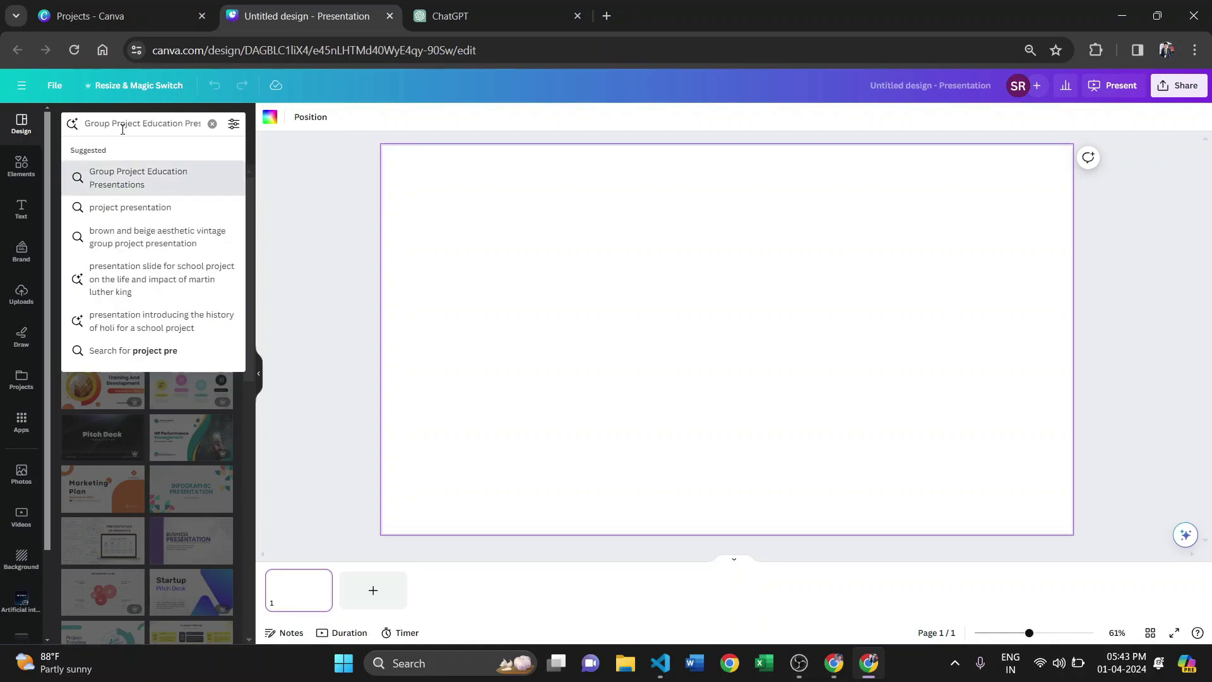
{"action": "key", "text": "Return"}
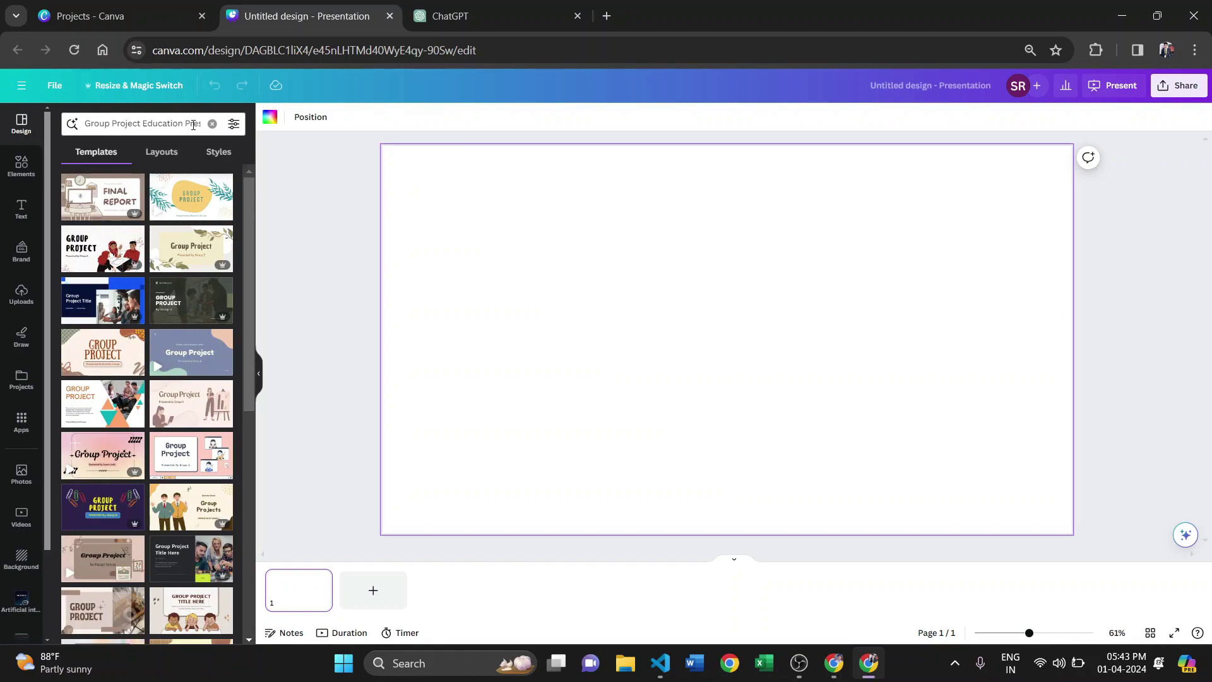
Open the Purple and Green Animated Abstract Pattern group project template and apply its title page to the blank slide
{"action": "mouse_move", "coordinate": [111, 256]}
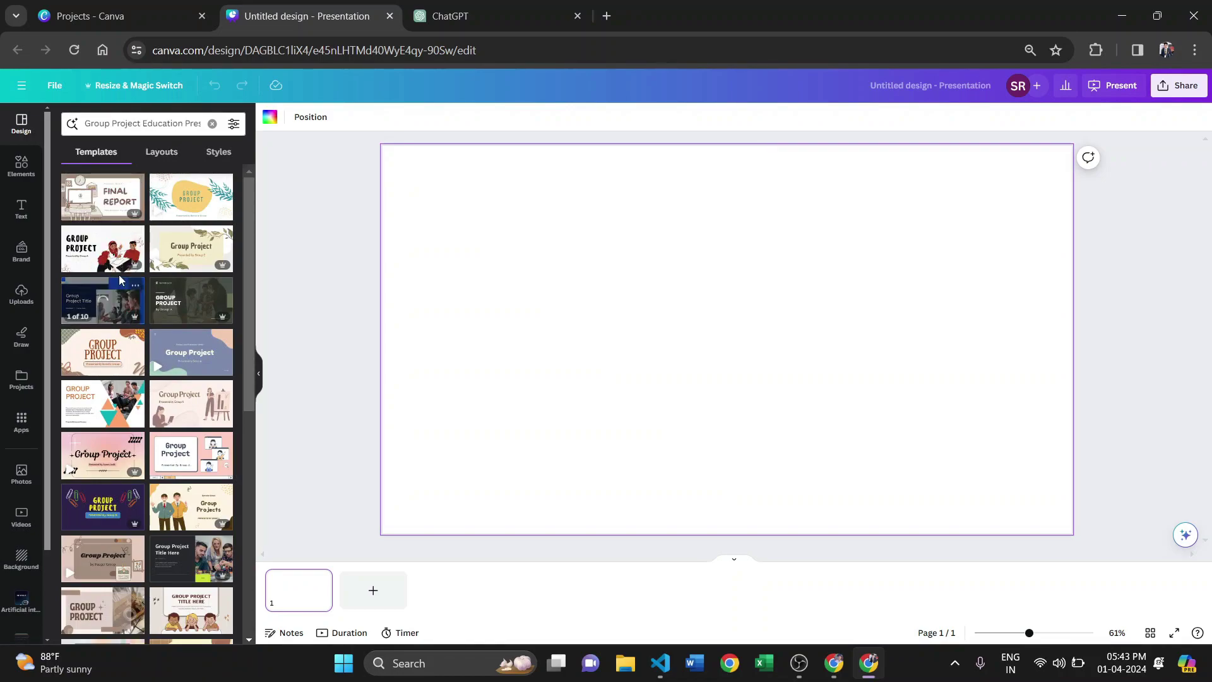
{"action": "mouse_move", "coordinate": [199, 245]}
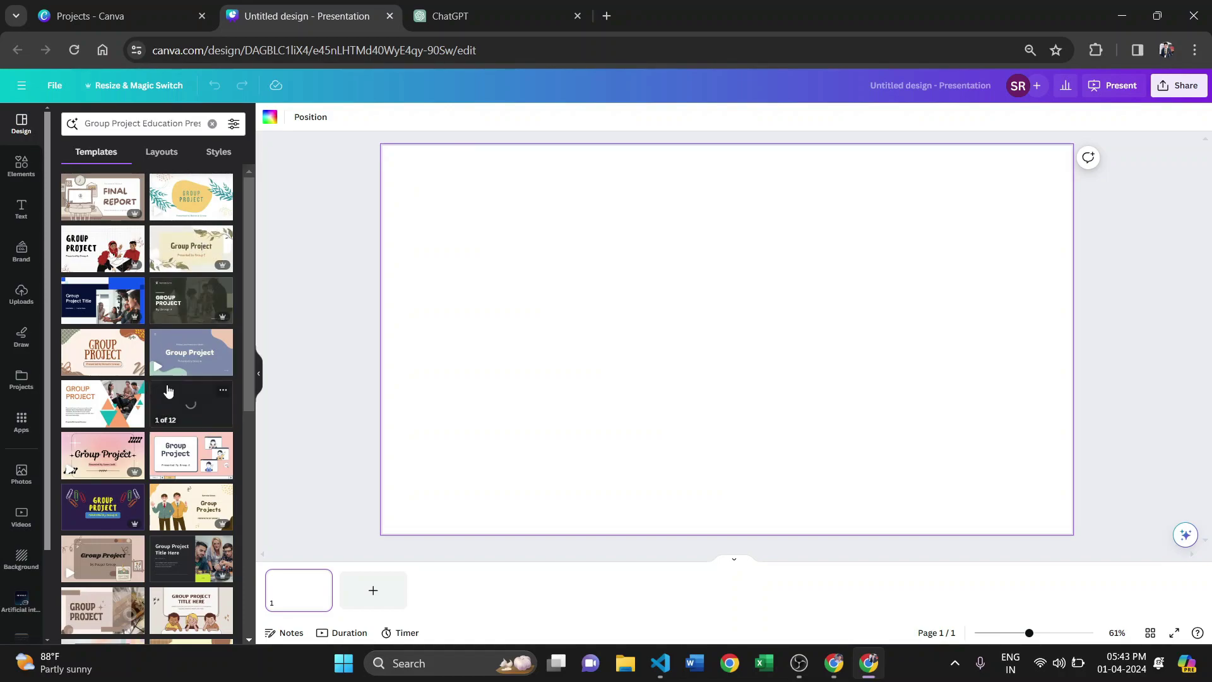
{"action": "left_click", "coordinate": [169, 351]}
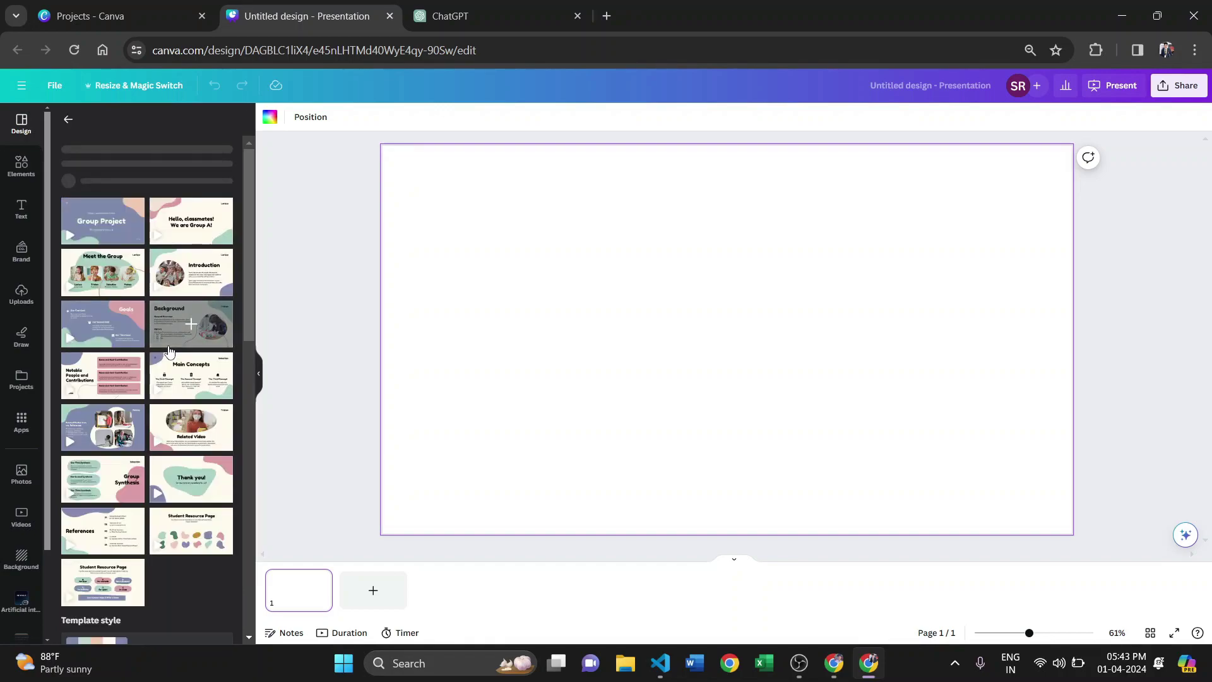
{"action": "mouse_move", "coordinate": [102, 311]}
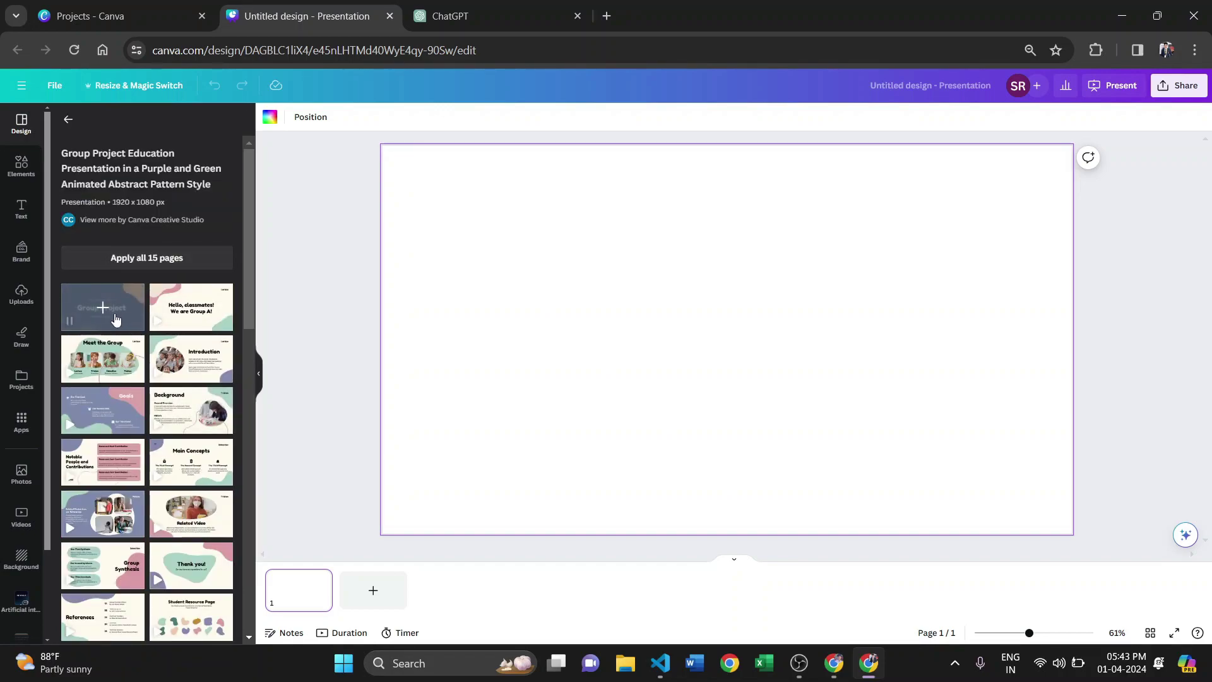
{"action": "left_click", "coordinate": [103, 311]}
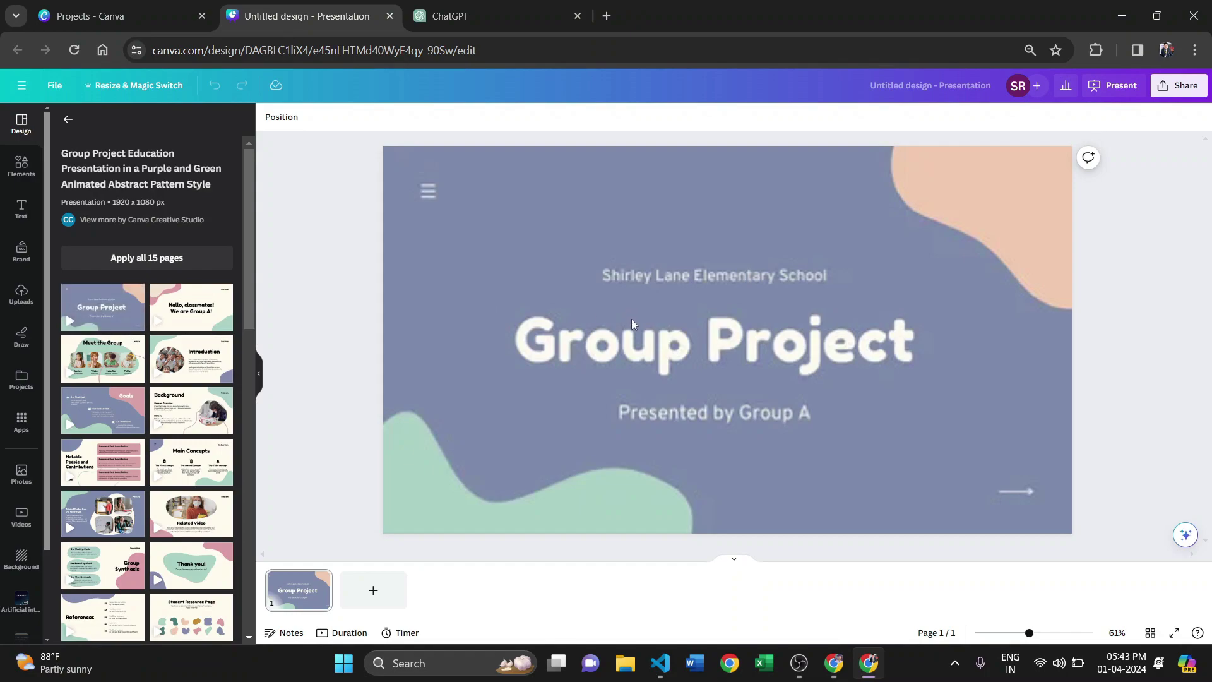
Replace the slide's "Group Project" title with "ATTENDANCE MANAGEMENT SYSTEM"
{"action": "left_click", "coordinate": [649, 334]}
{"action": "left_click", "coordinate": [653, 338]}
{"action": "left_click", "coordinate": [955, 344]}
{"action": "left_click_drag", "start_coordinate": [955, 343], "coordinate": [514, 355]}
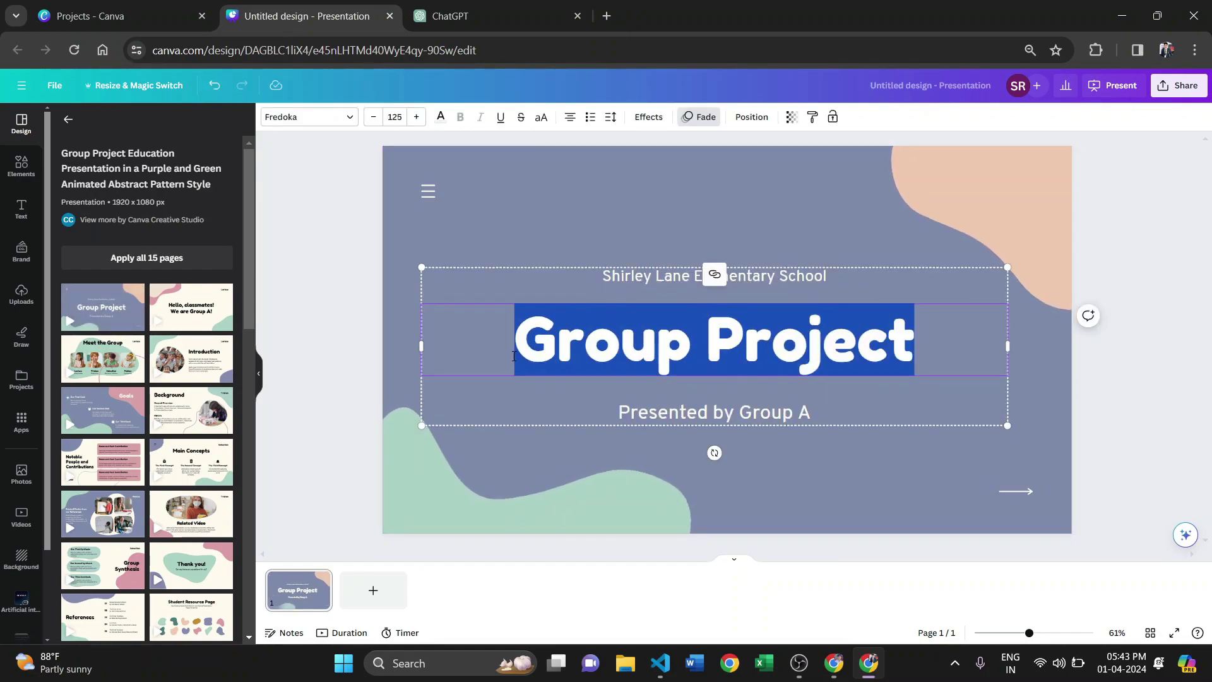
{"action": "key", "text": "BackSpace"}
{"action": "type", "text": "ATTEBN"}
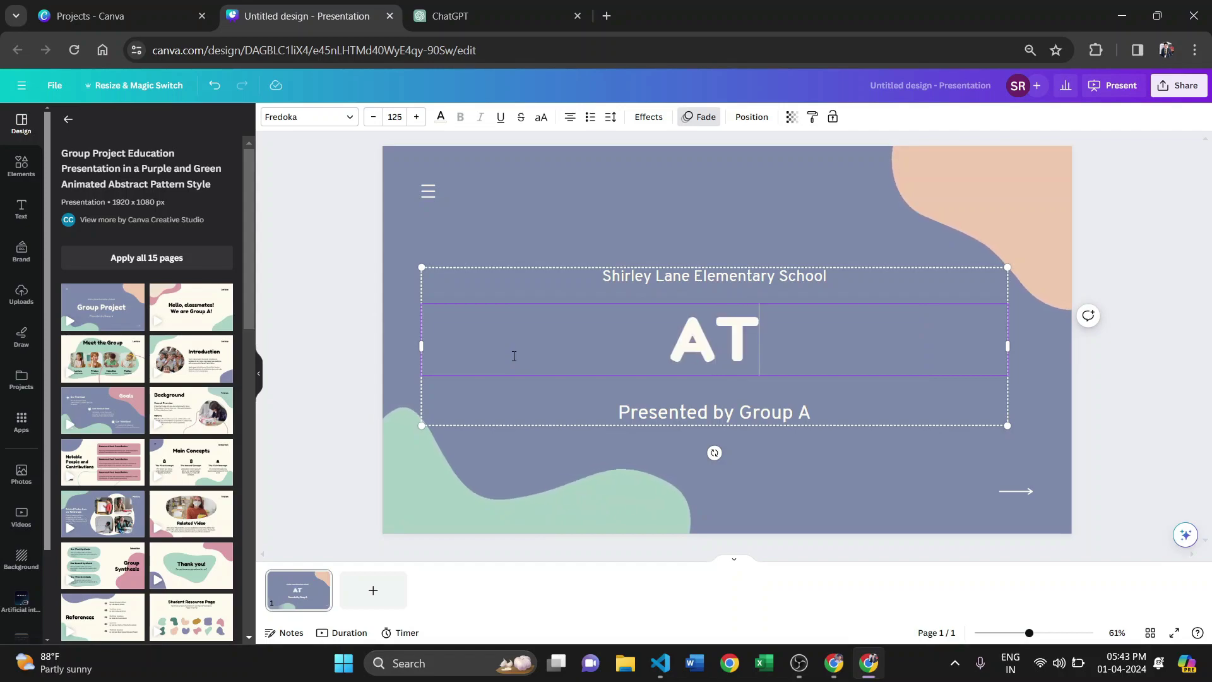
{"action": "key", "text": "BackSpace"}
{"action": "key", "text": "BackSpace"}
{"action": "type", "text": "N"}
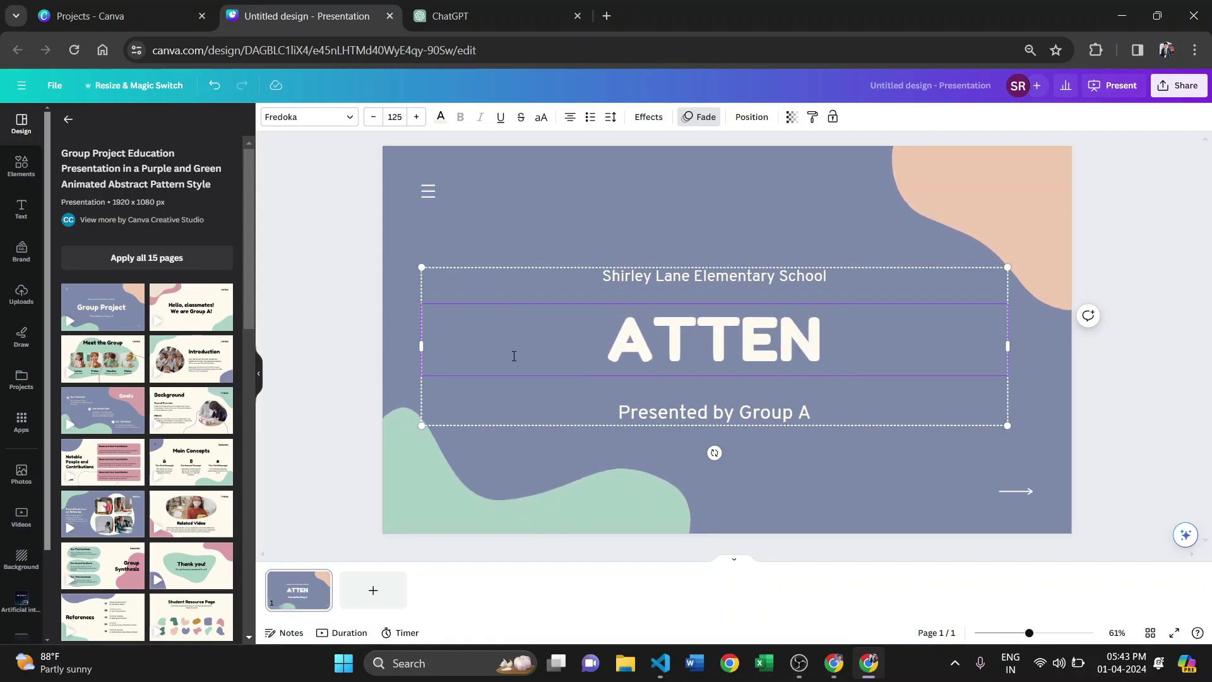
{"action": "type", "text": "DANCE MA"}
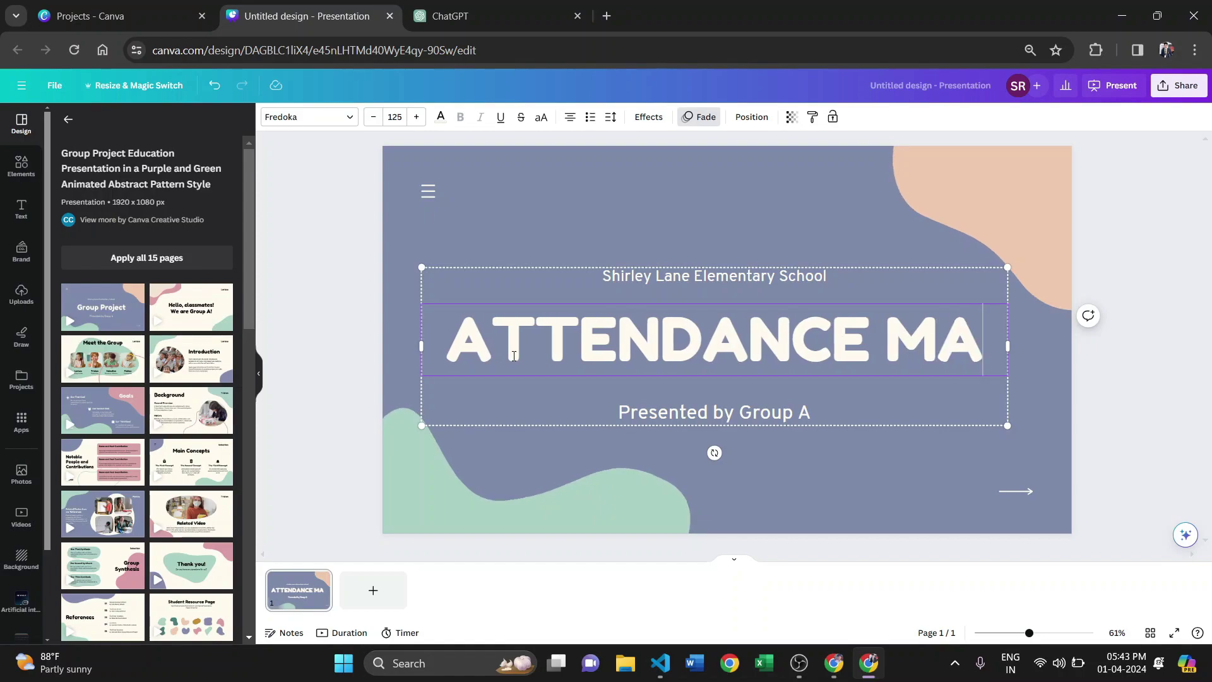
{"action": "type", "text": "NAGEMENT S"}
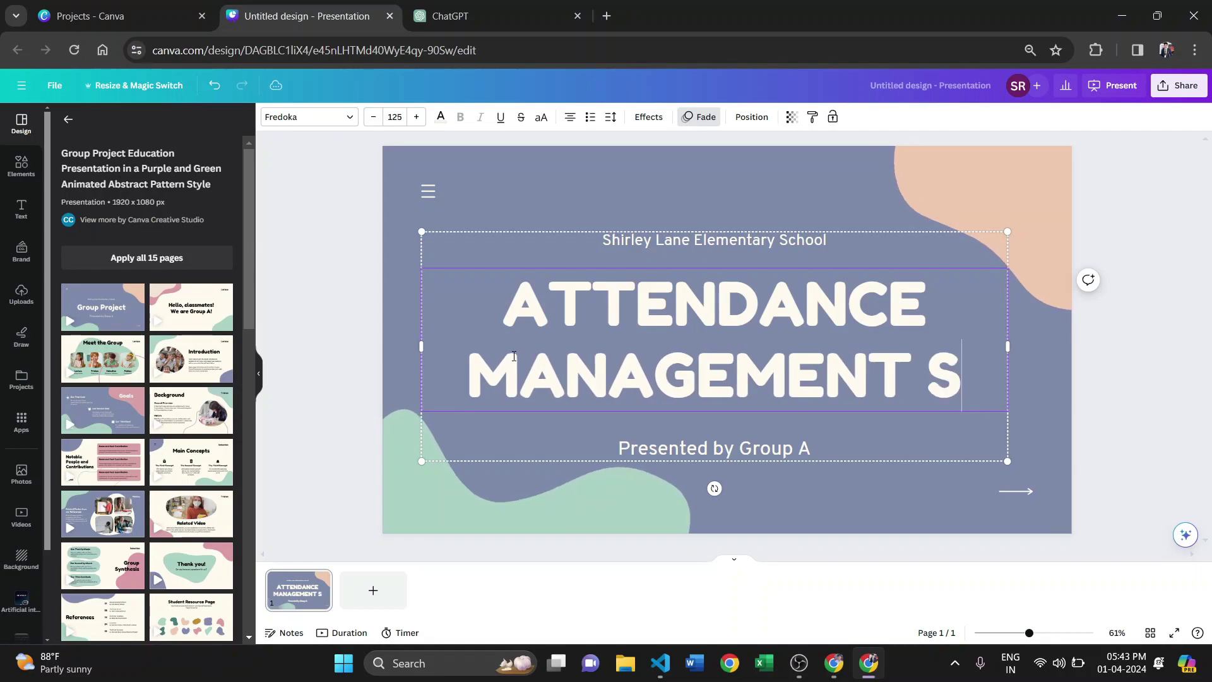
{"action": "type", "text": "YSTEM"}
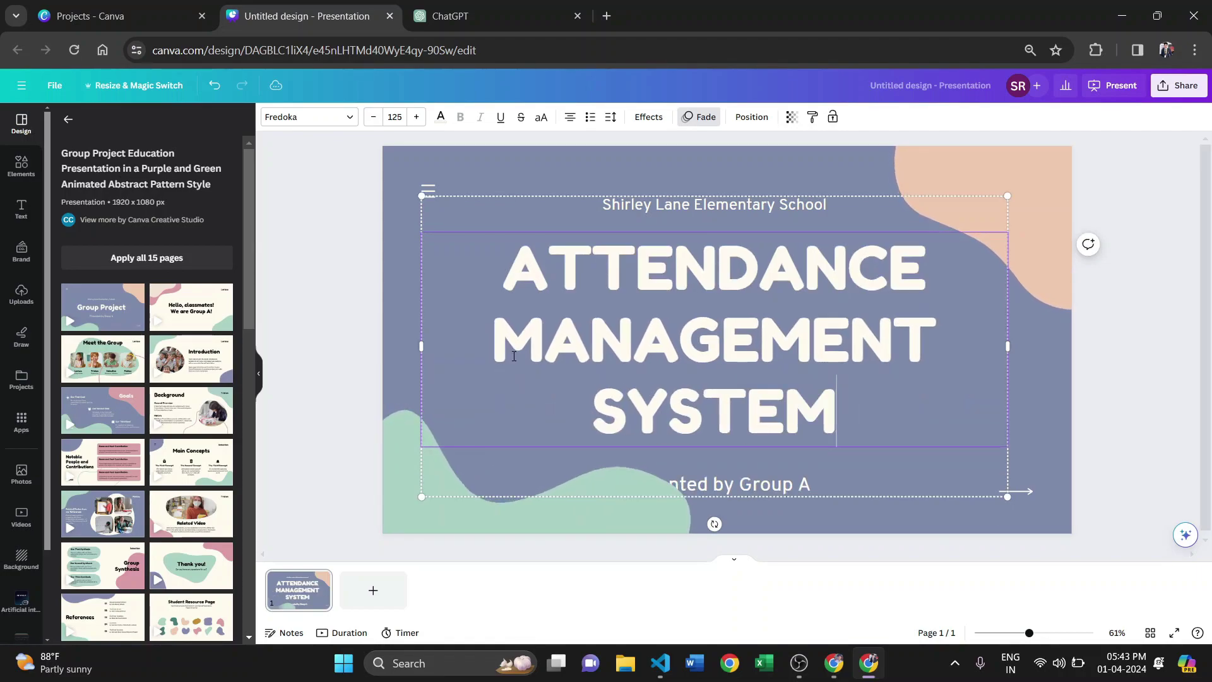